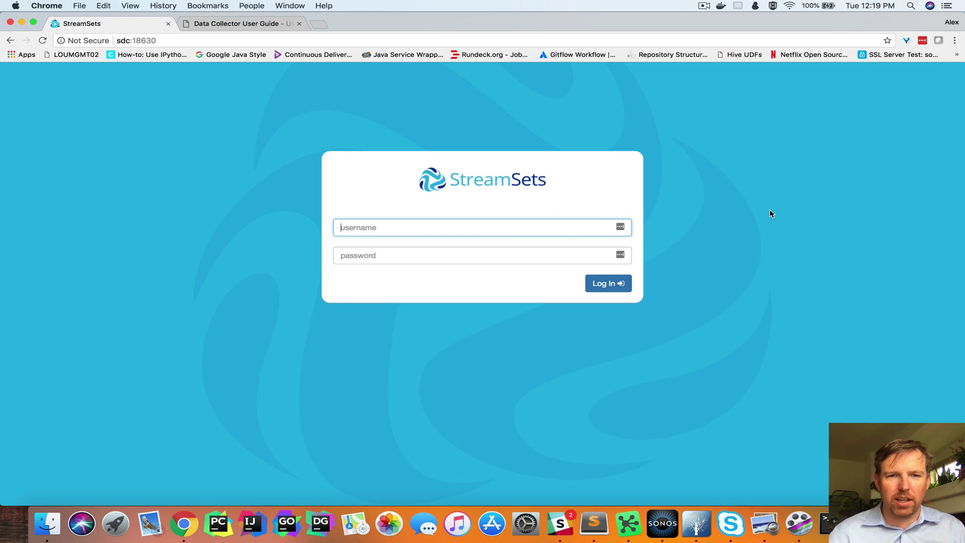
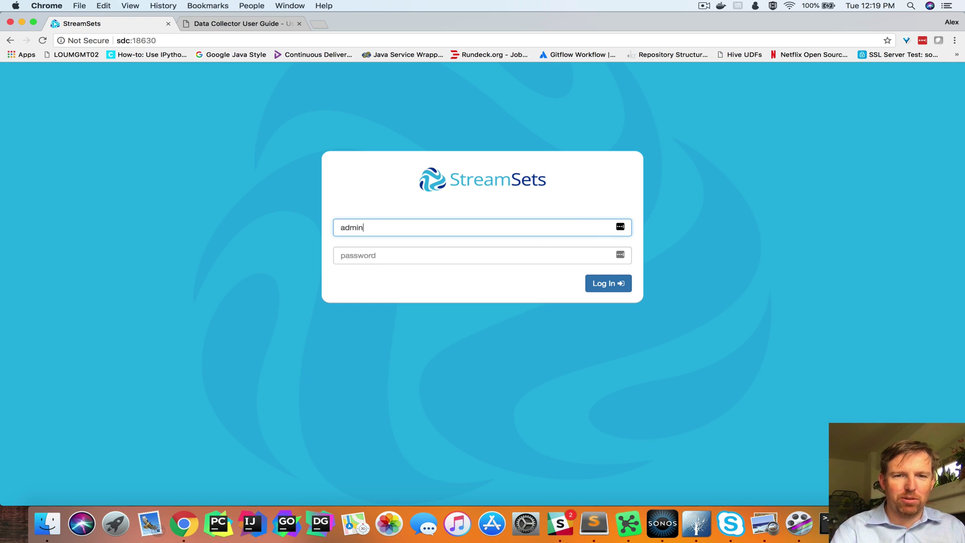
key(Tab)
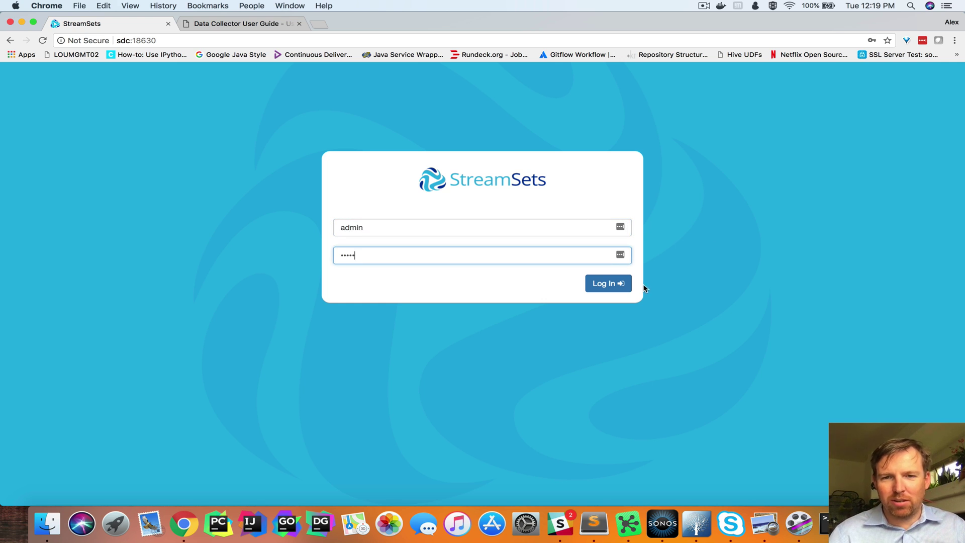
click(609, 284)
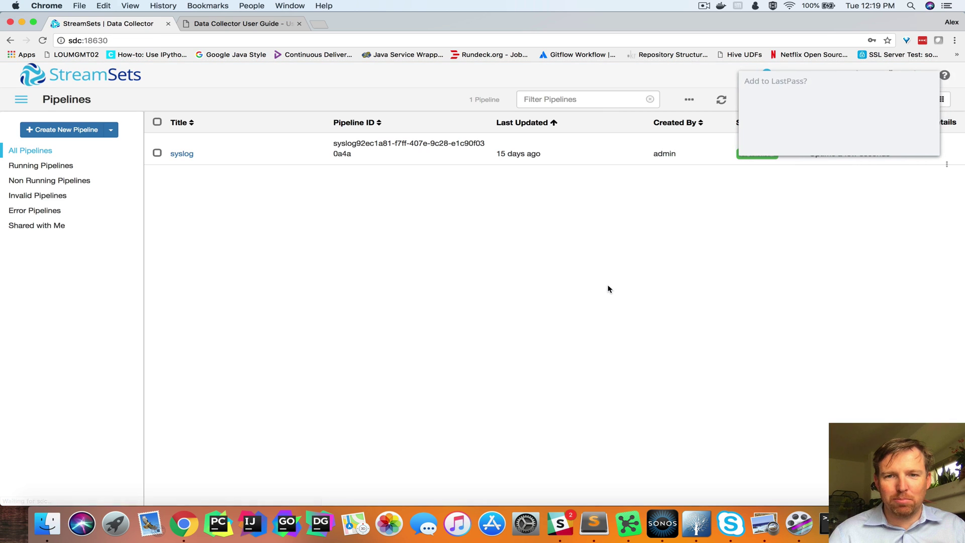
click(867, 141)
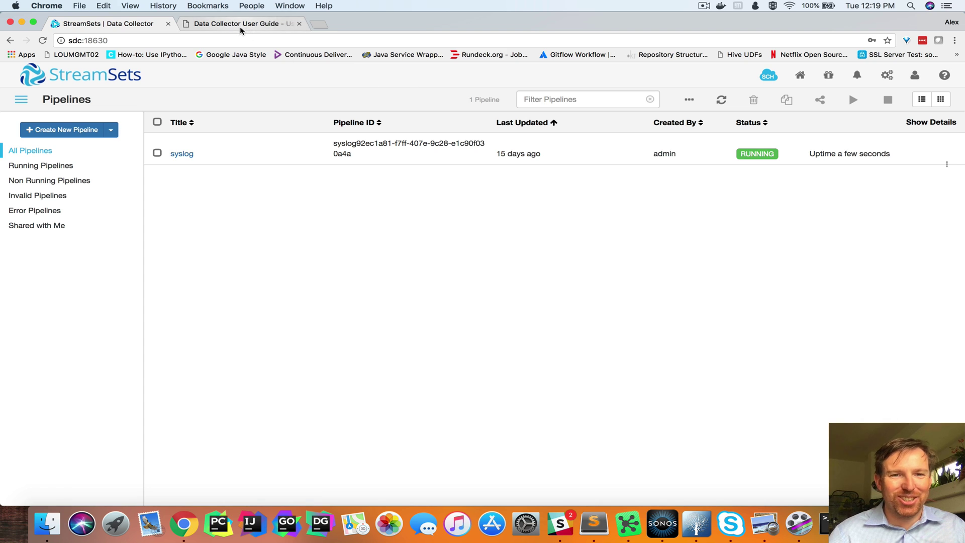
SSH into the sdc server and change to the /etc/sdc directory.
click(827, 522)
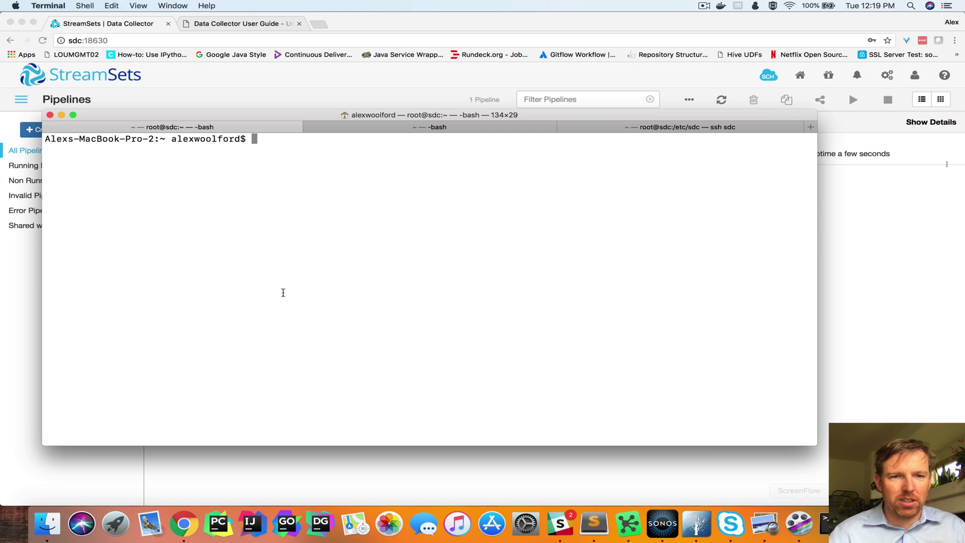
text(ssh sd)
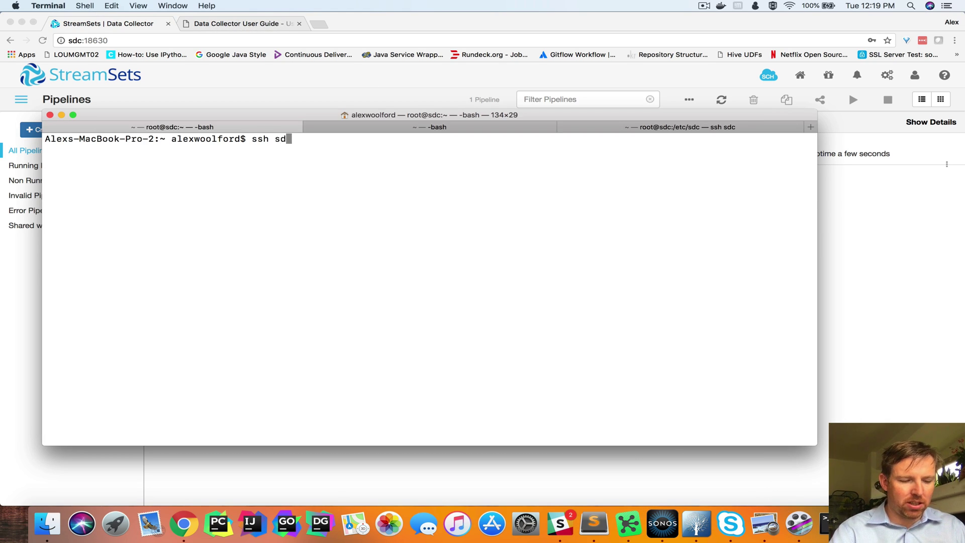
text(c)
key(Return)
text(c)
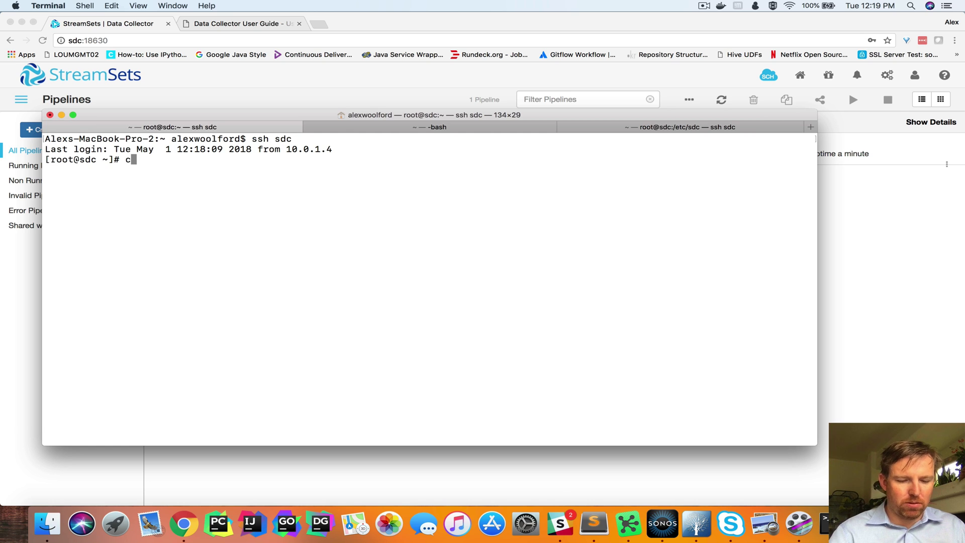
text(d /etc/sdc/)
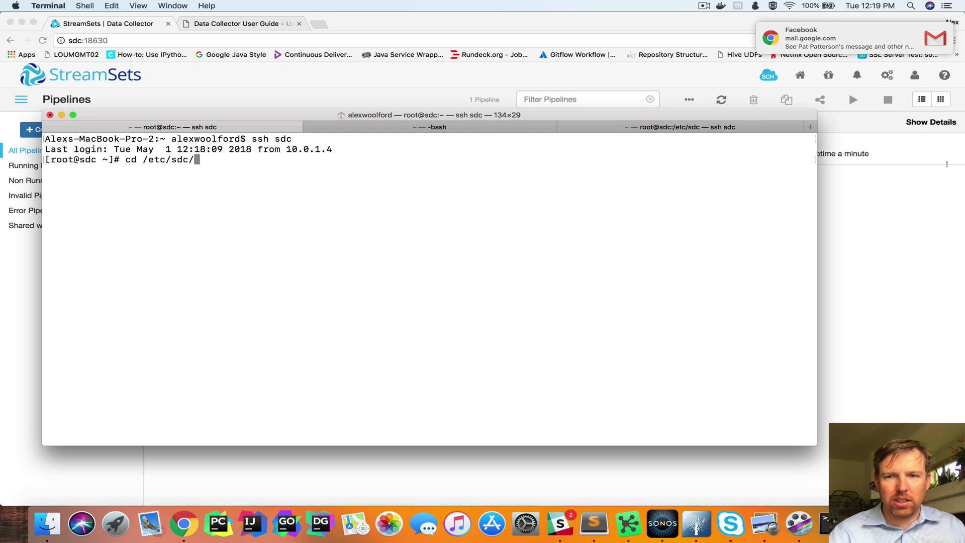
key(Return)
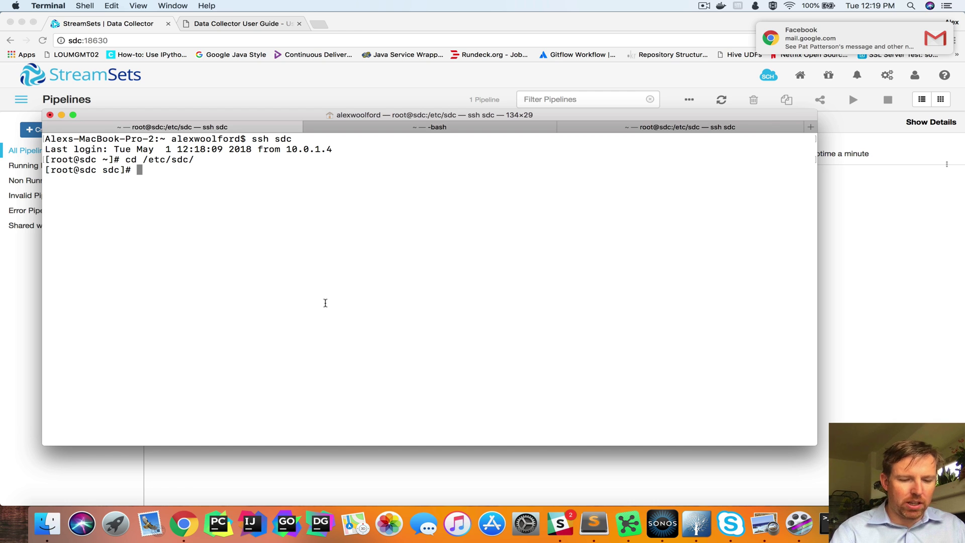
text(vi fo)
Open form-realm.properties in vi and move up to the user entries near its end.
key(Tab)
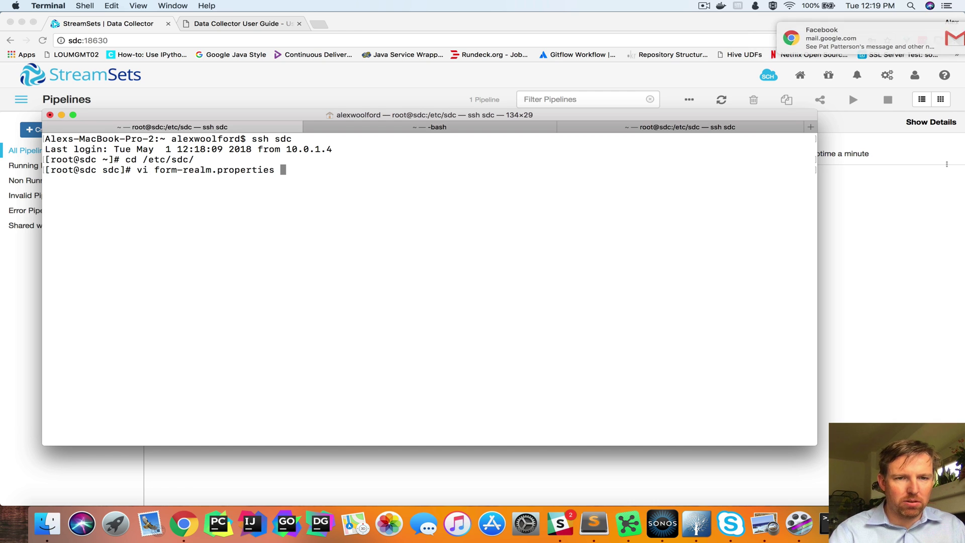
key(Return)
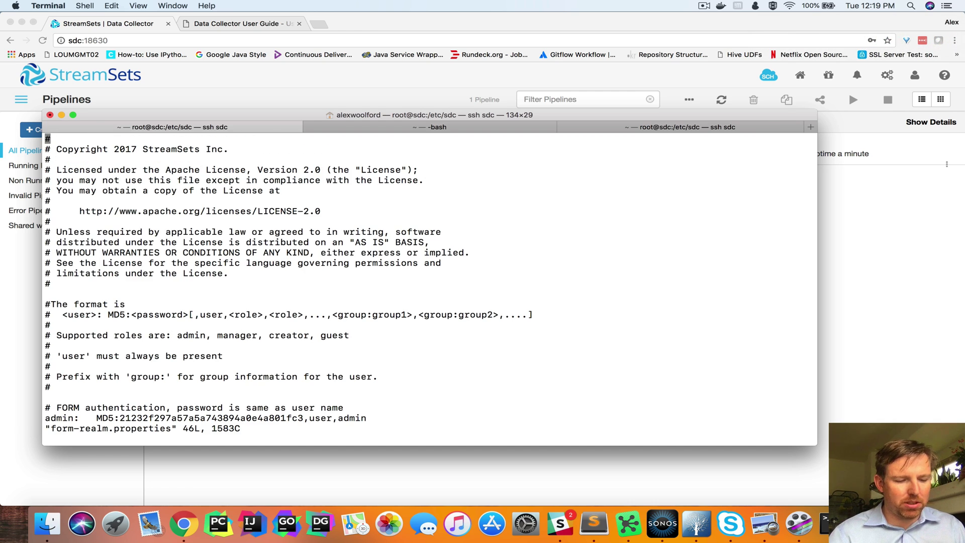
key(shift+g)
key(Up)
key(Up)
key(Up)
key(Up)
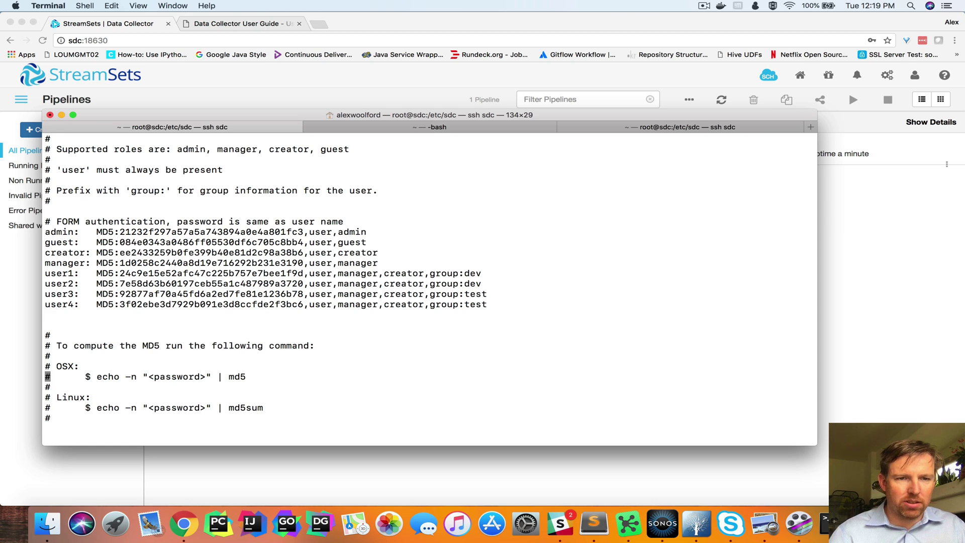
key(Up)
key(Up)
key(Up)
key(Up)
key(Up)
key(Up)
key(Up)
key(Up)
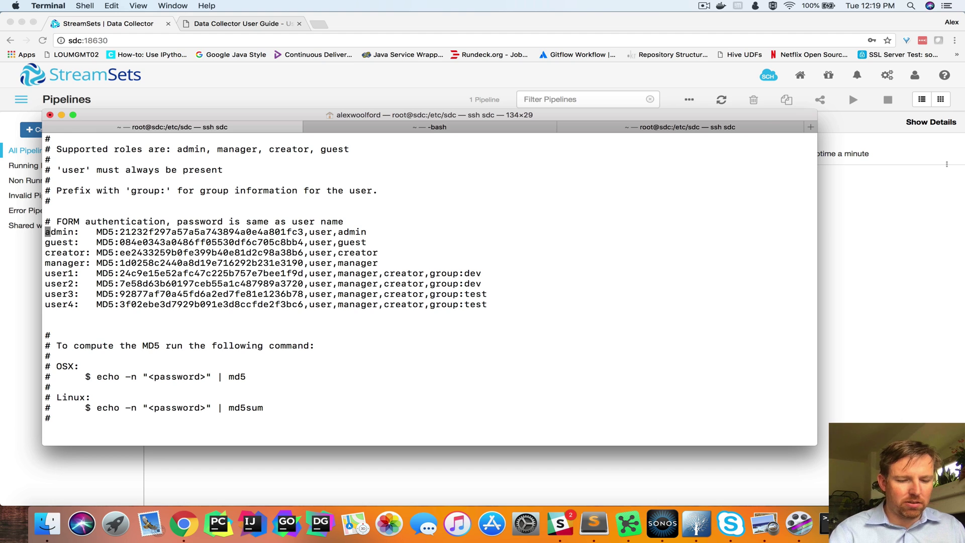
Paste a copy of the admin user line below the user4 entry.
key(Down)
key(Down)
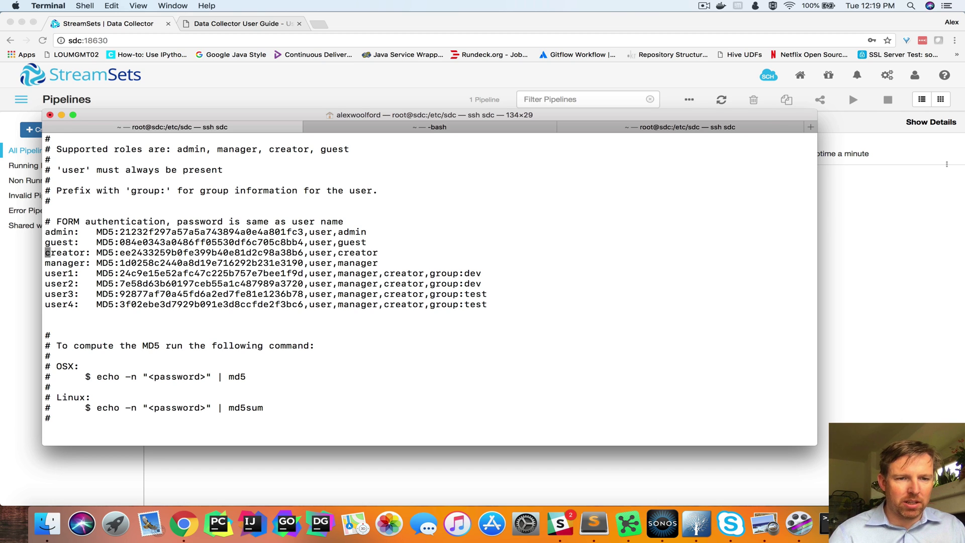
key(Down)
key(Down)
key(Down)
key(i)
key(Return)
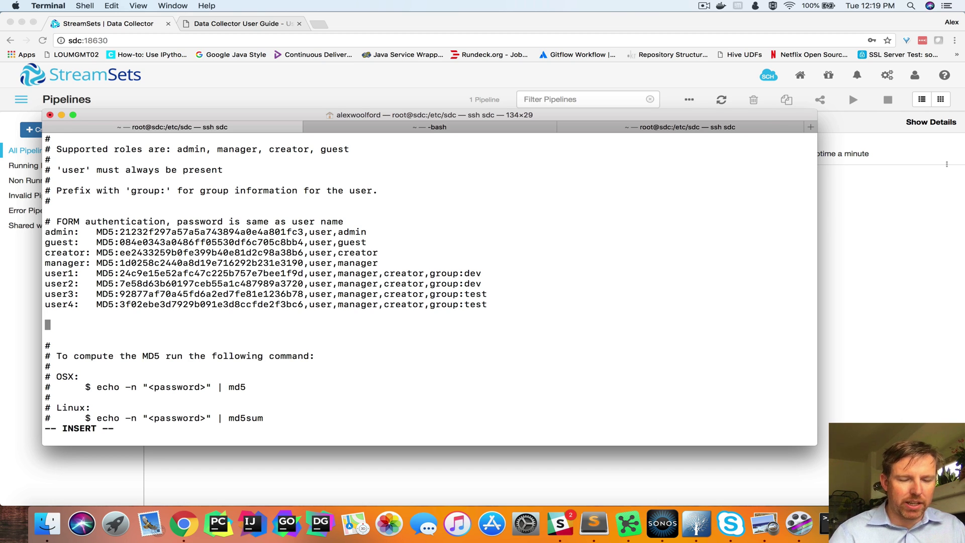
key(Escape)
key(p)
key(Up)
key(Up)
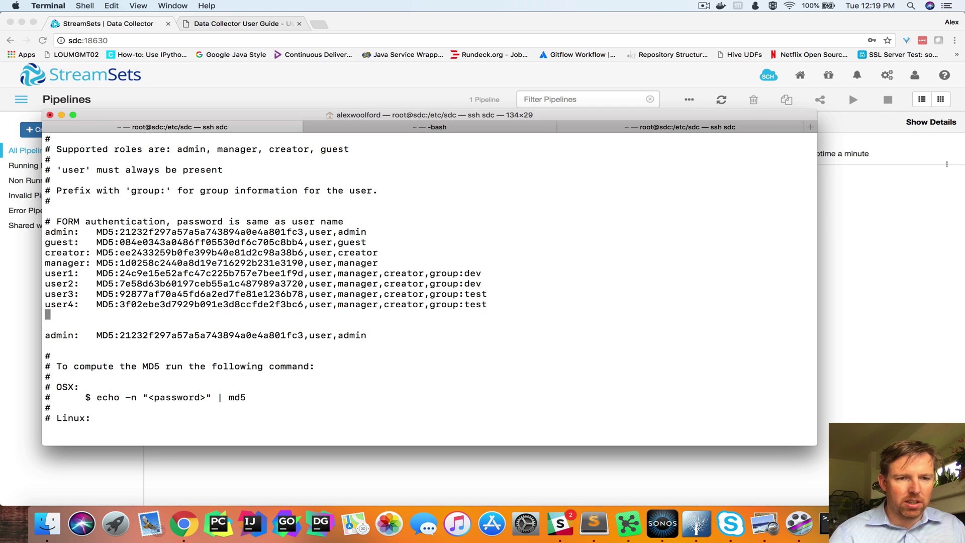
key(Up)
key(Up)
key(Up)
key(Up)
key(Up)
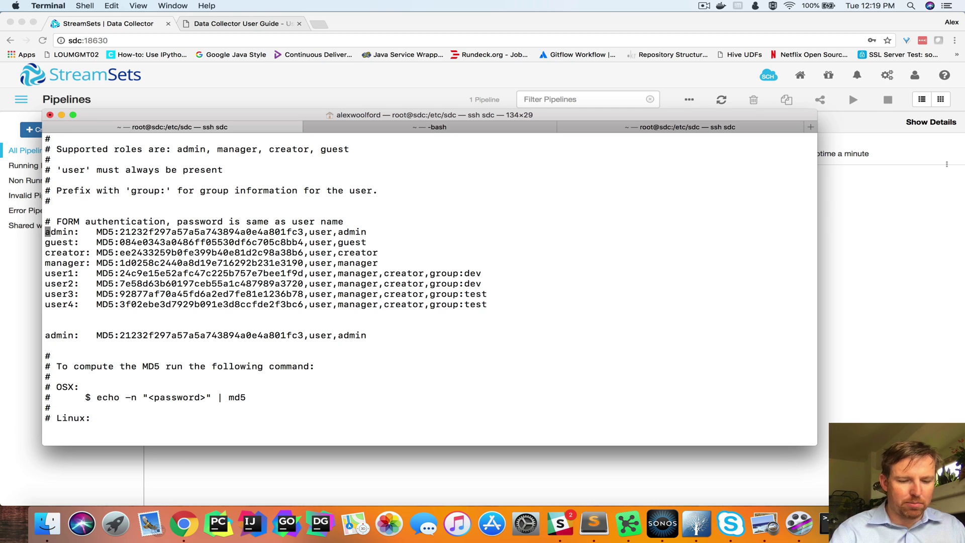
text(i)
text(#)
Comment out the admin, guest, creator, manager and user1–4 lines with #.
key(Down)
key(Left)
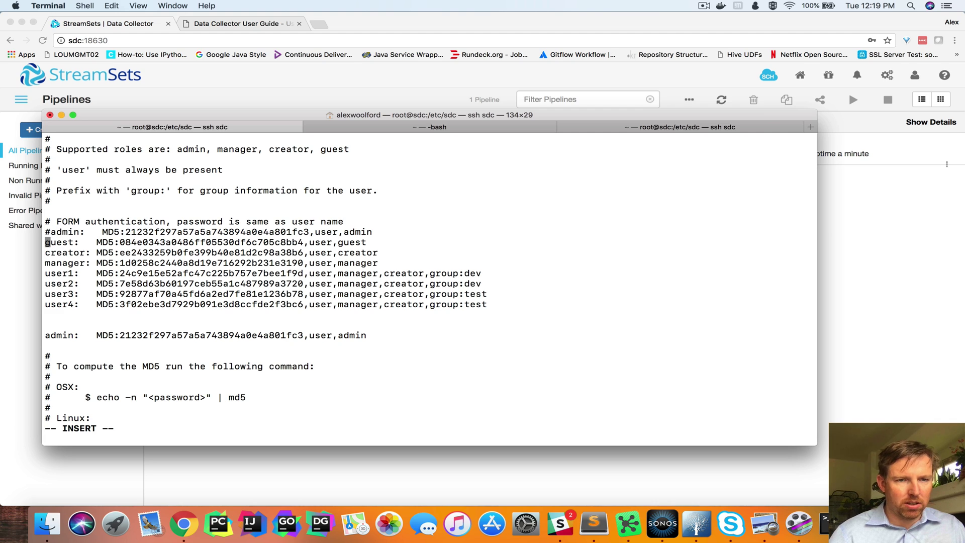
text(#)
key(Down)
key(Left)
text(#)
key(Down)
key(Left)
text(#)
key(Down)
key(Left)
text(#)
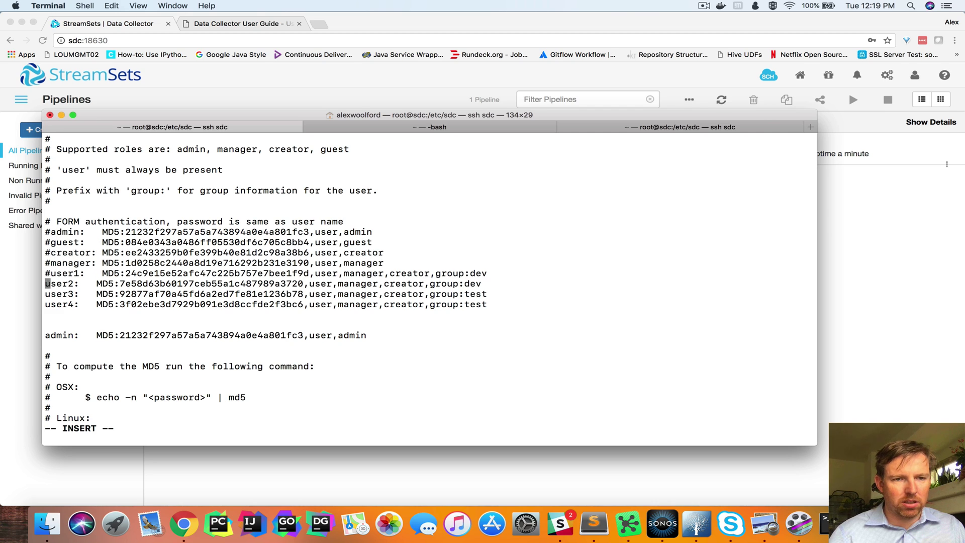
key(Down)
key(Left)
text(#)
key(Down)
key(Left)
text(#)
key(Down)
key(Left)
key(Down)
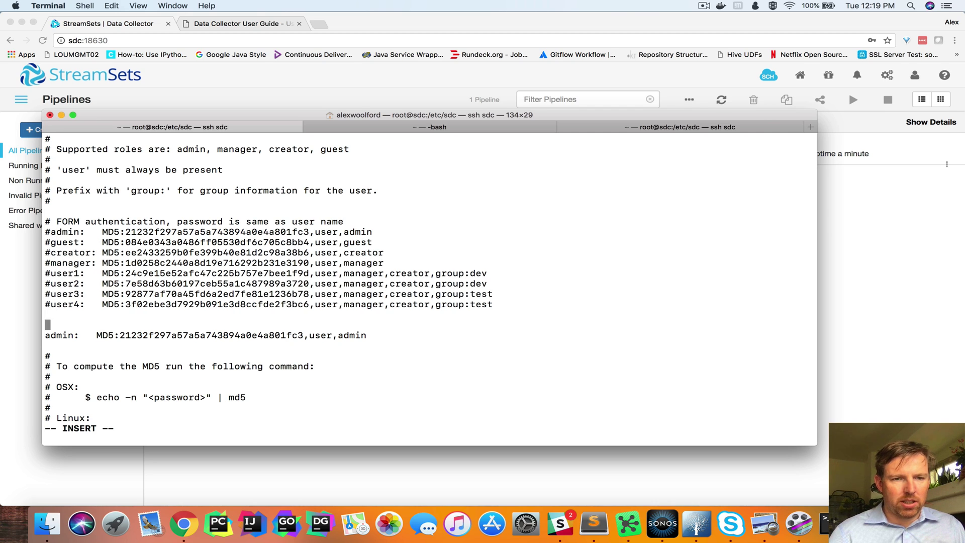
key(Down)
key(Right)
key(Right)
key(Right)
key(Right)
key(BackSpace)
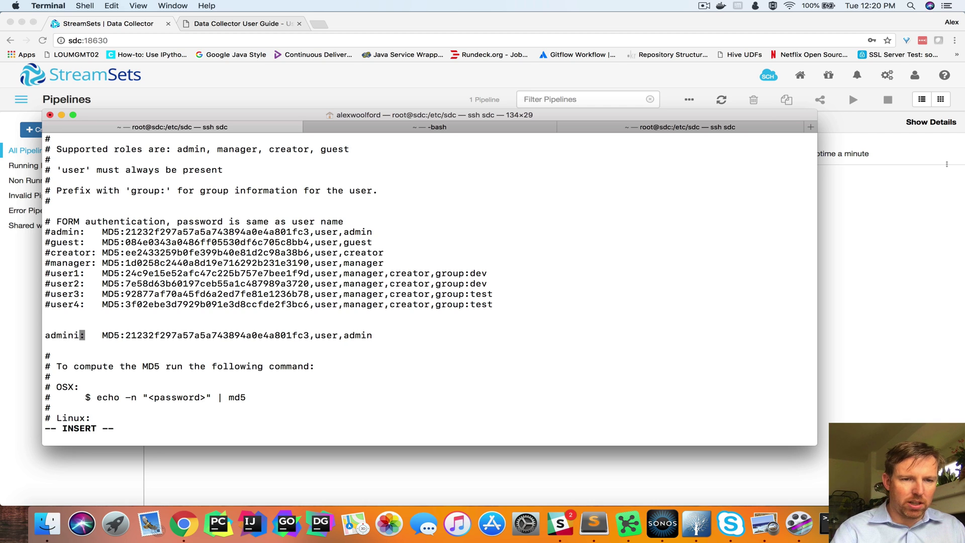
key(BackSpace)
key(BackSpace)
key(BackSpace)
text(w)
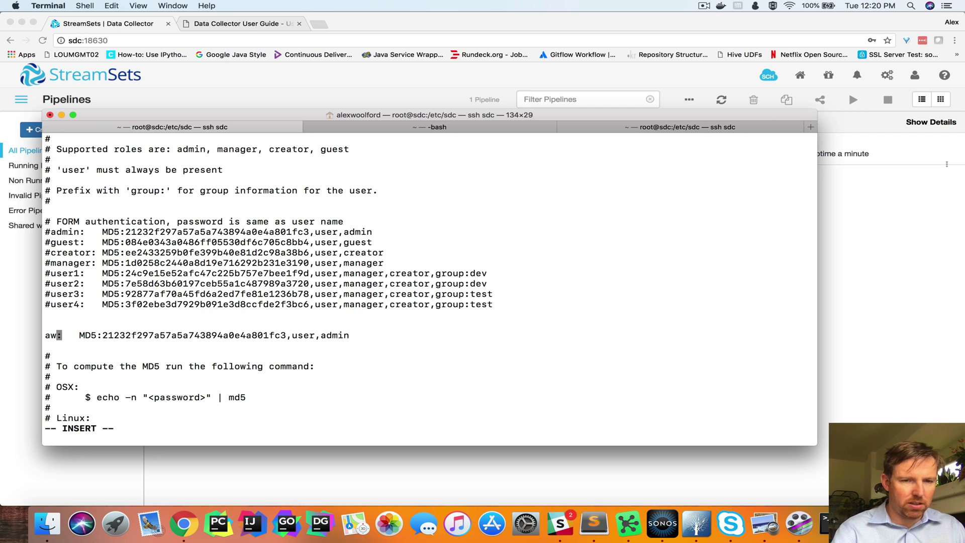
text(oolford)
key(Right)
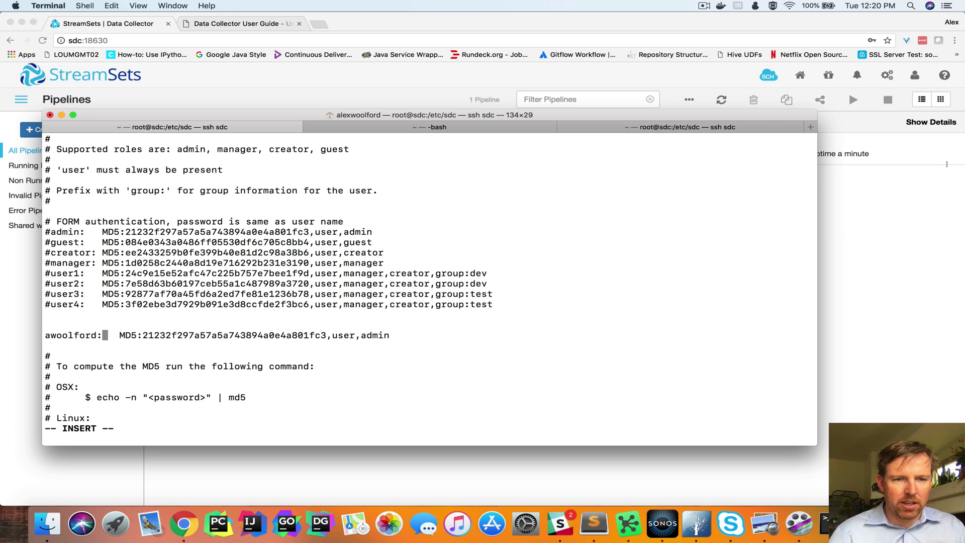
key(Right)
key(Right)
key(Right)
key(Right)
key(Right)
key(Right)
key(Right)
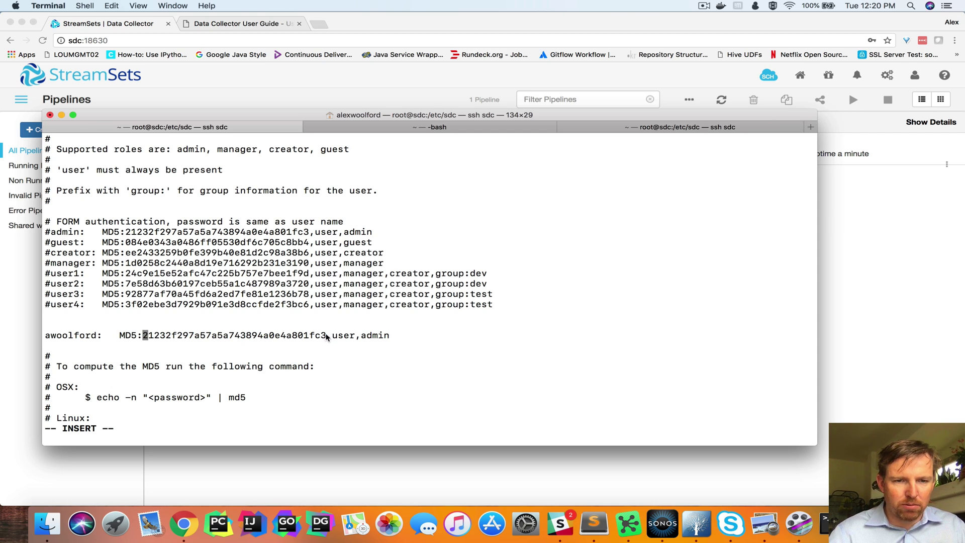
drag(327, 336, 146, 337)
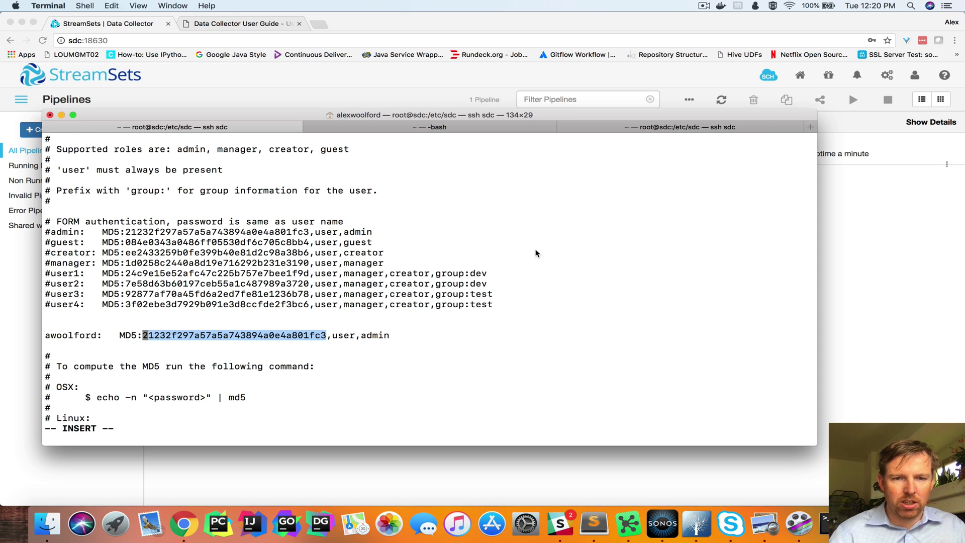
click(460, 128)
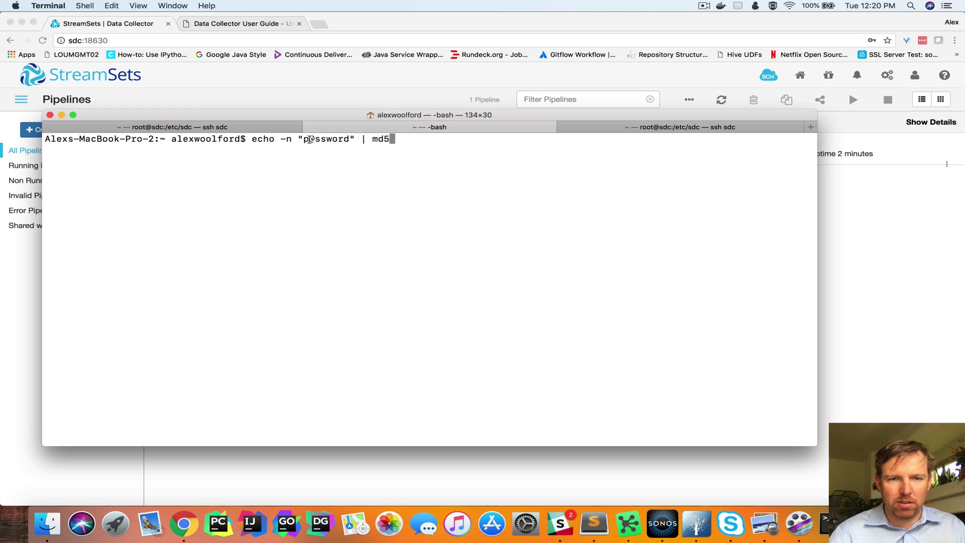
key(Return)
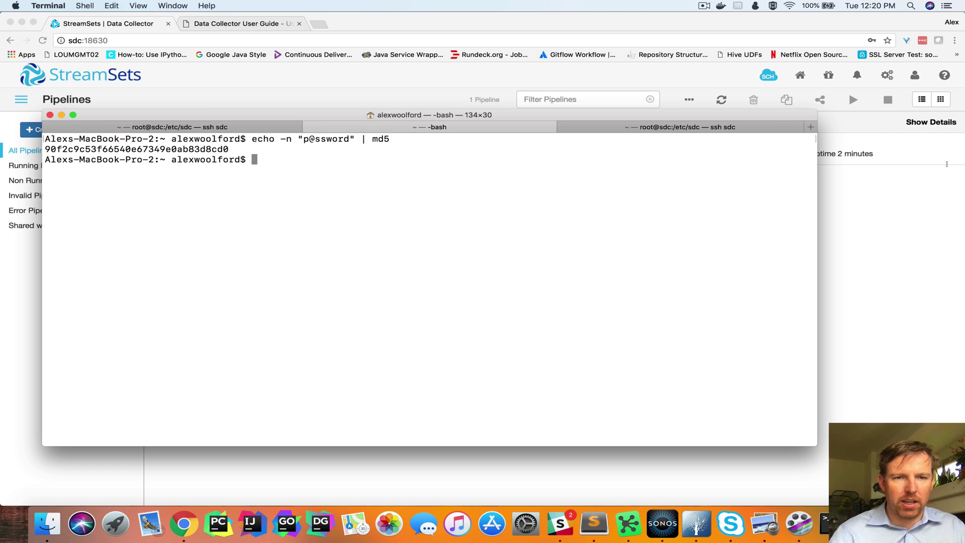
double_click(167, 149)
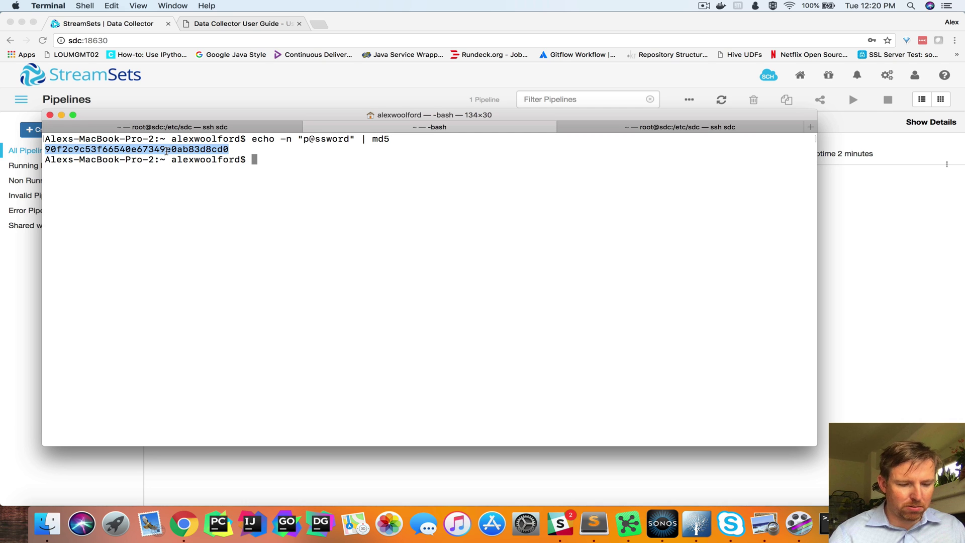
click(215, 129)
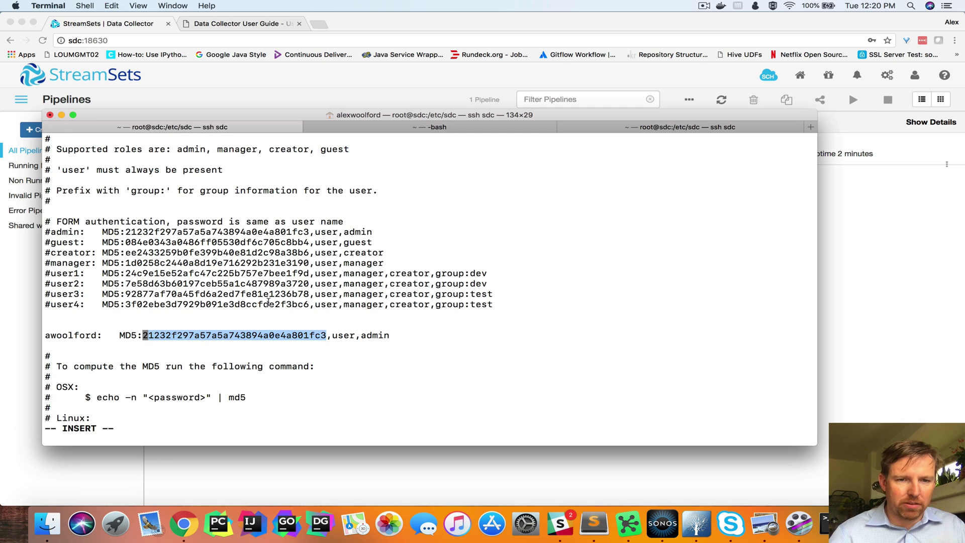
key(Right)
key(Right)
key(Right)
key(Right)
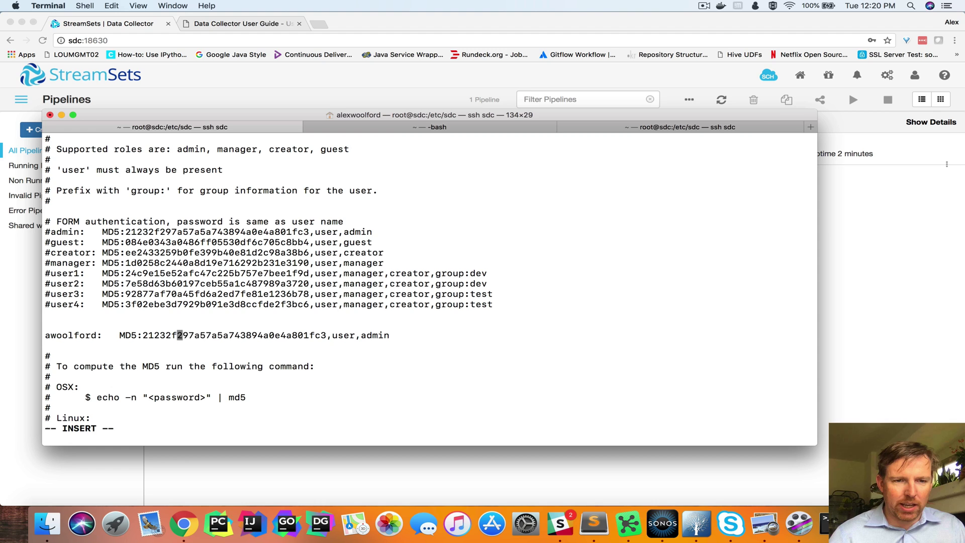
key(Right)
key(Right)
key(Right)
key(Right)
key(Right)
key(Right)
key(Right)
key(Right)
key(Right)
key(Right)
key(Right)
key(Right)
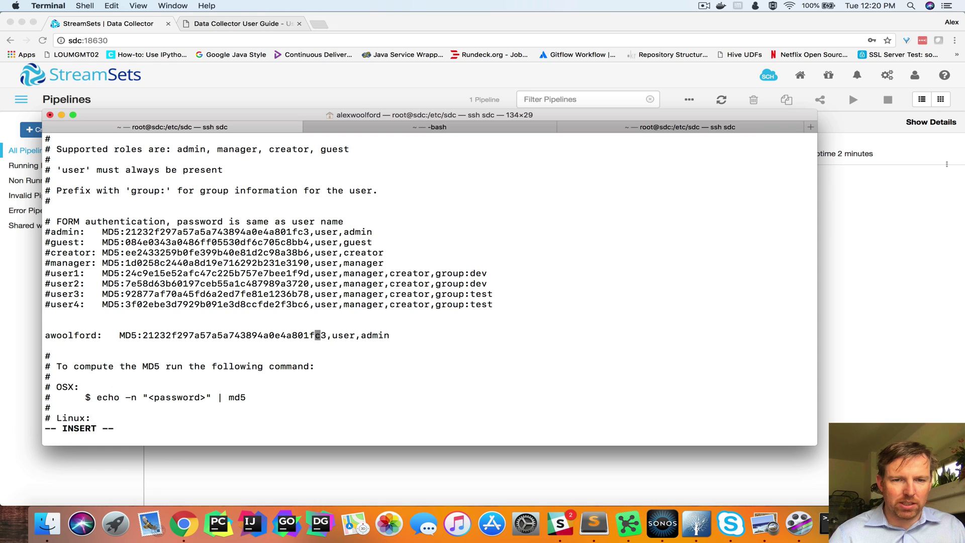
key(Right)
key(Right)
key(BackSpace)
key(BackSpace)
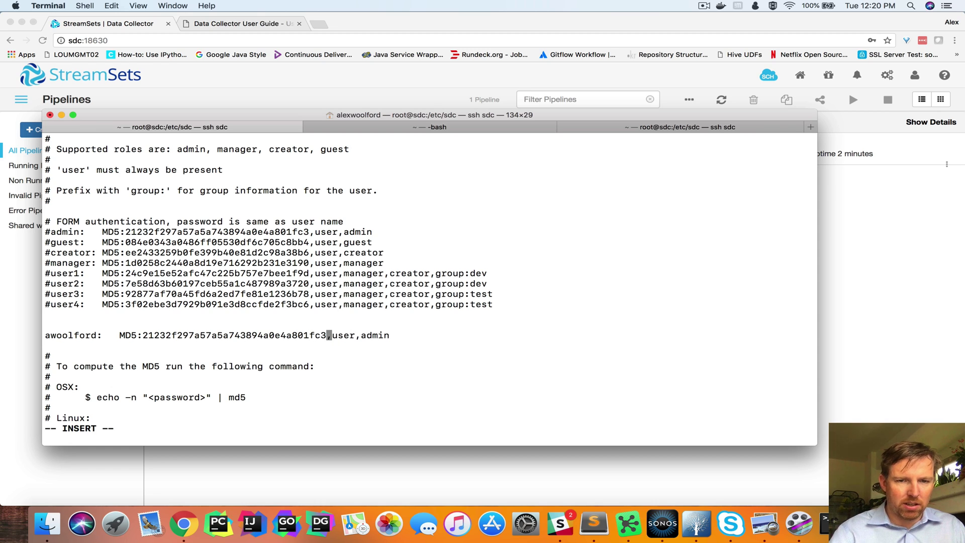
key(BackSpace)
key(BackSpace)
key(BackSpace)
key(BackSpace)
key(BackSpace)
key(BackSpace)
key(BackSpace)
key(BackSpace)
key(BackSpace)
key(BackSpace)
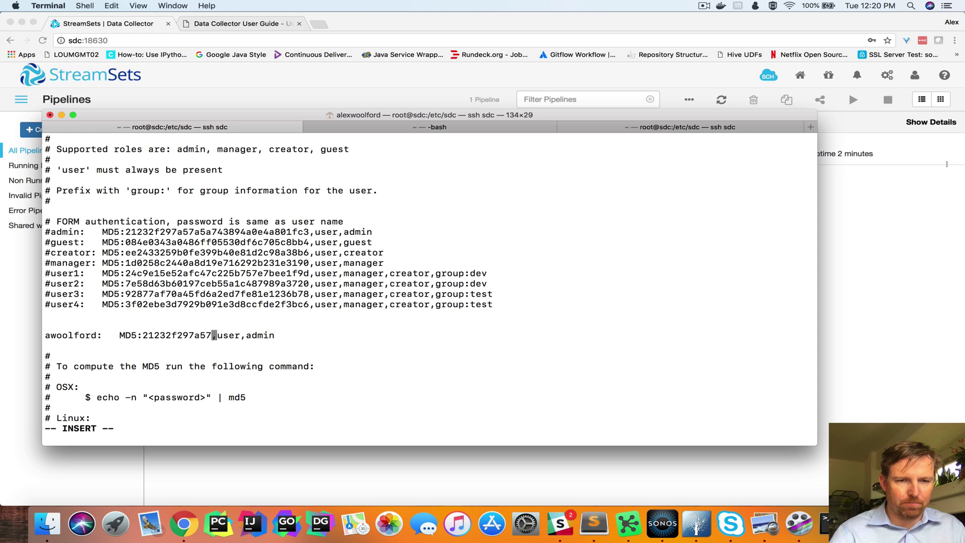
key(BackSpace)
key(BackSpace)
key(BackSpace)
key(BackSpace)
key(BackSpace)
key(BackSpace)
key(BackSpace)
key(BackSpace)
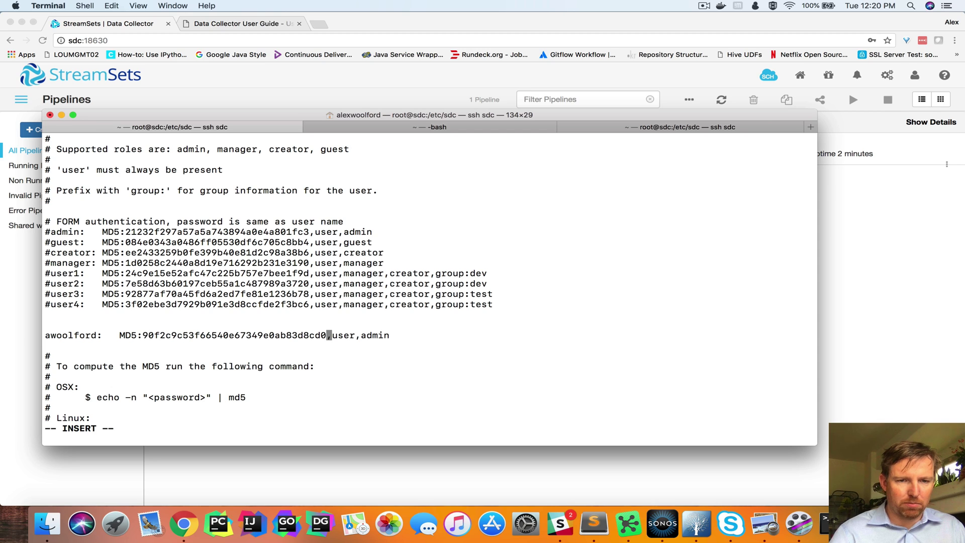
key(Escape)
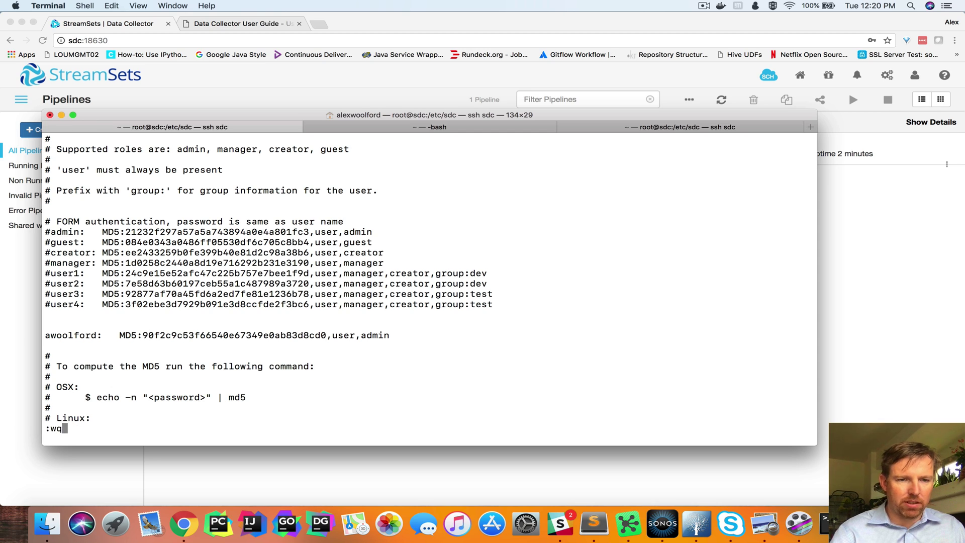
key(Return)
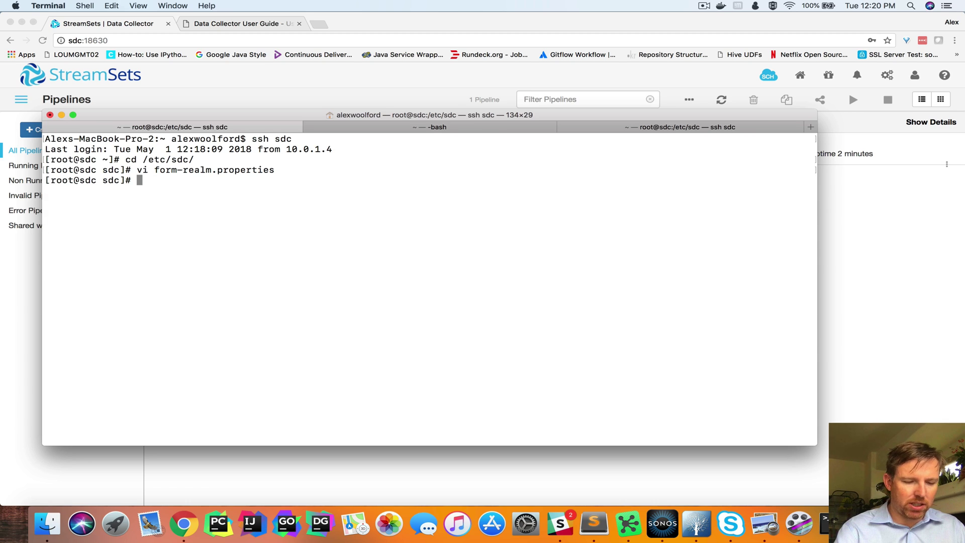
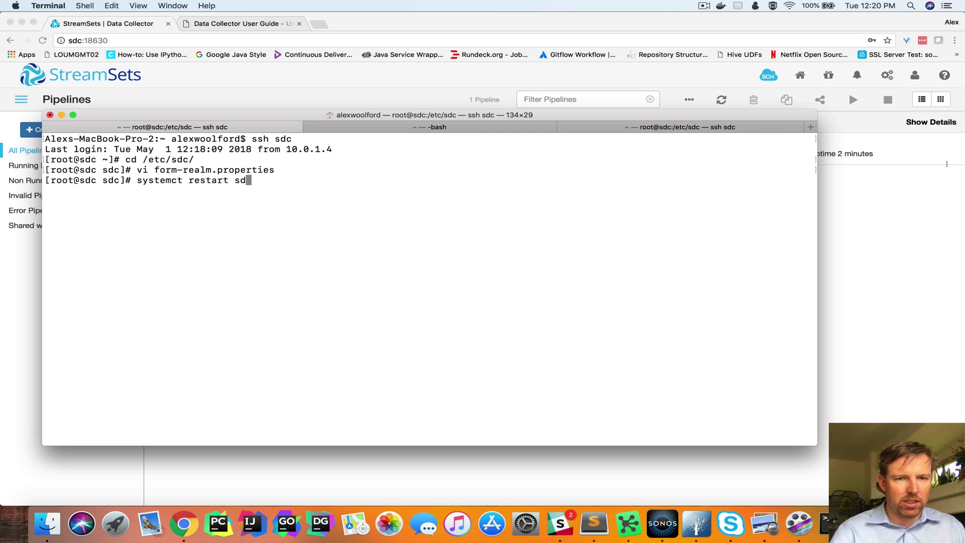
Run systemctl restart sdc, correcting the mistyped systemct first attempt.
key(Return)
key(Up)
key(Left)
key(Left)
key(Left)
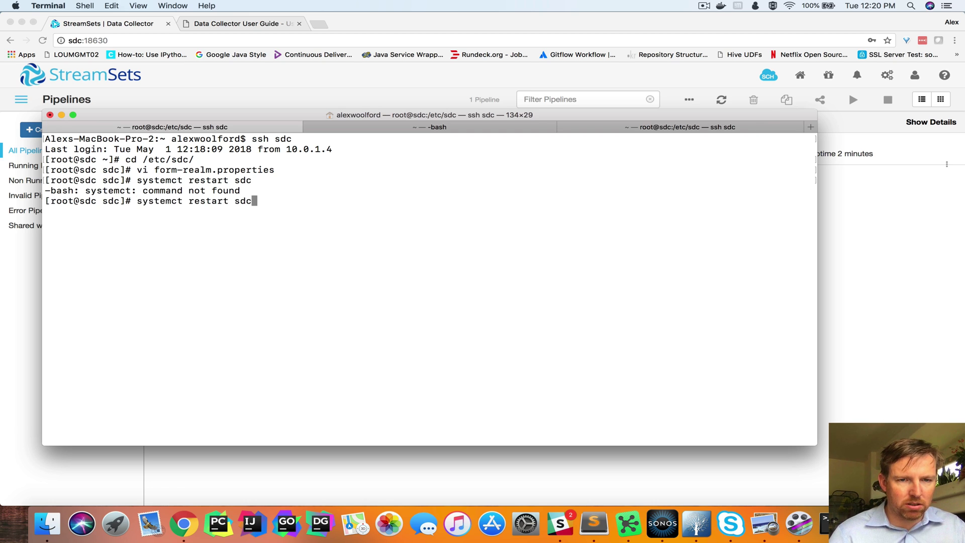
key(Left)
key(Left)
key(Left)
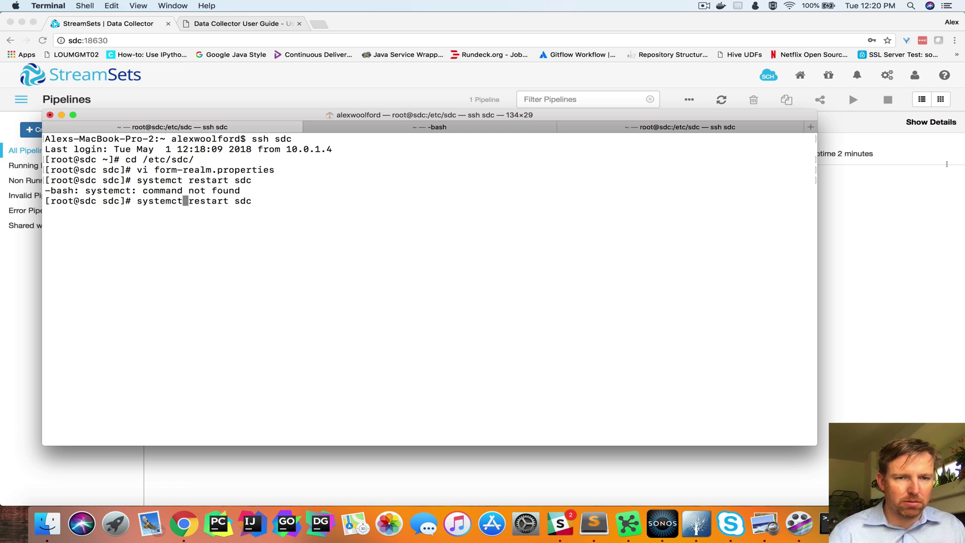
text(l)
key(Return)
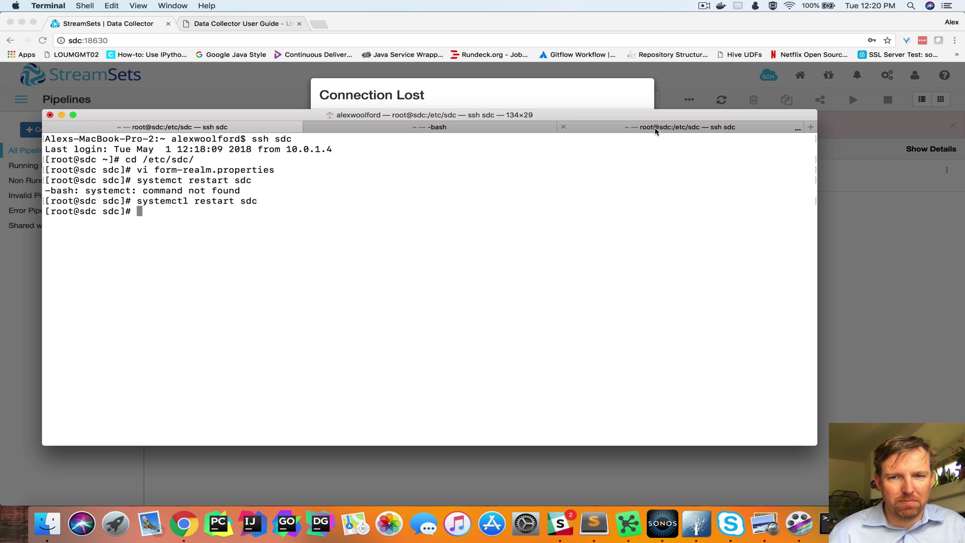
Switch to the third Terminal tab to watch the sdc startup log.
click(655, 131)
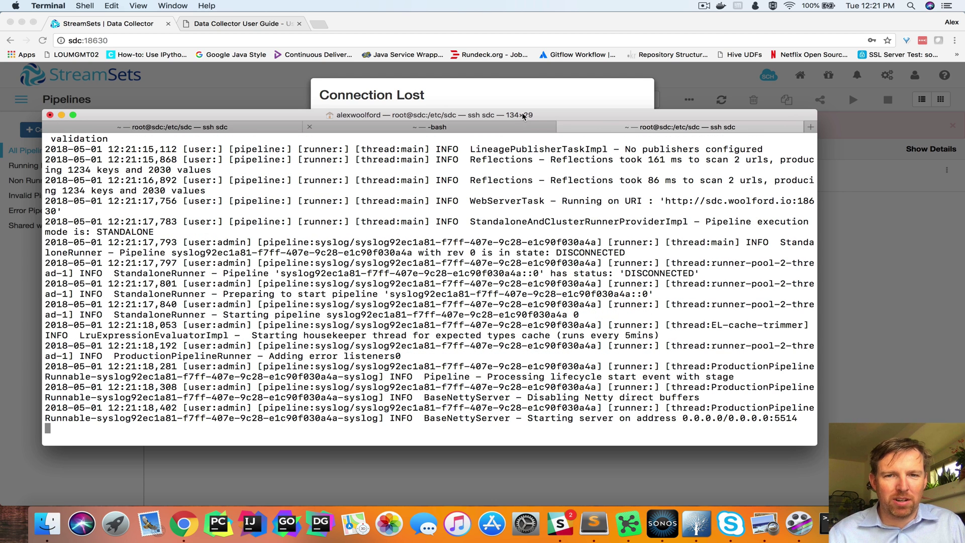
click(495, 87)
click(625, 160)
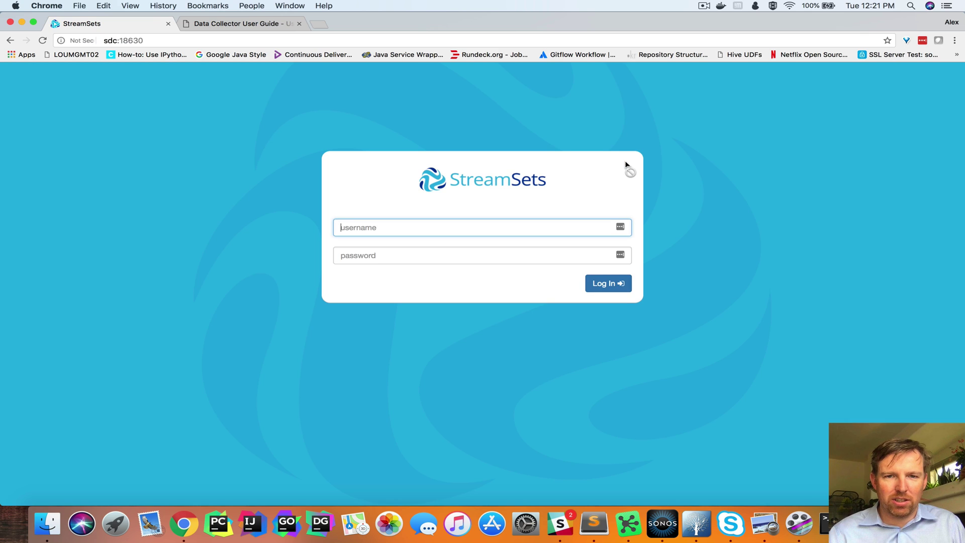
text(admi)
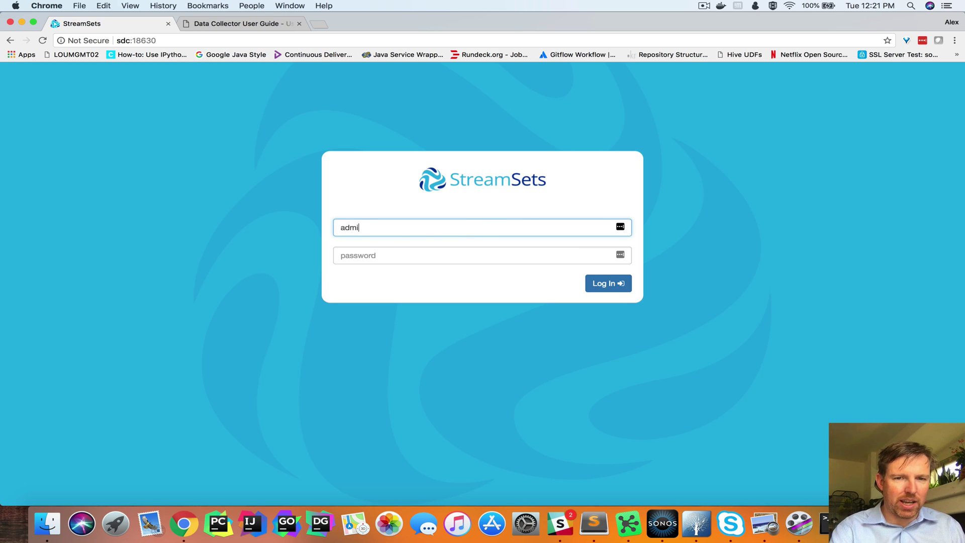
text(n)
key(Tab)
key(Return)
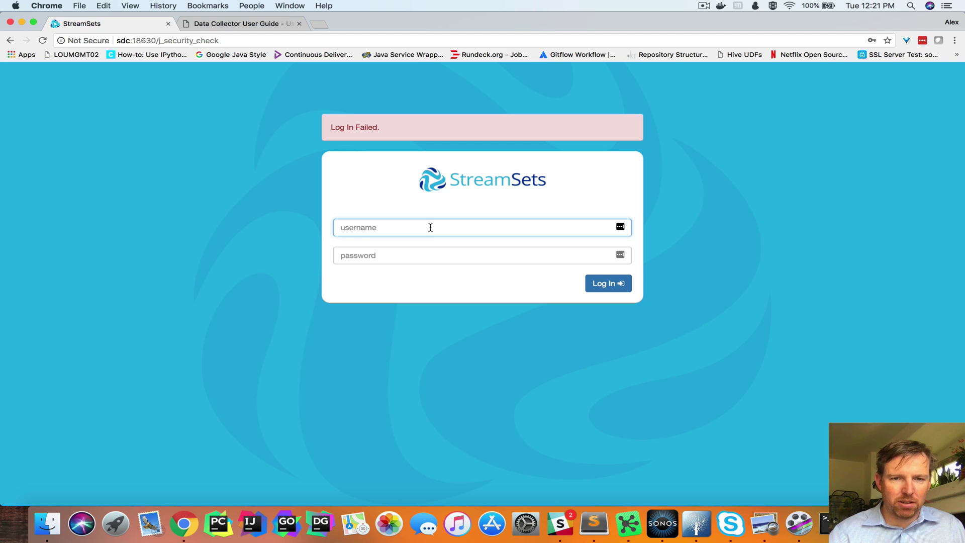
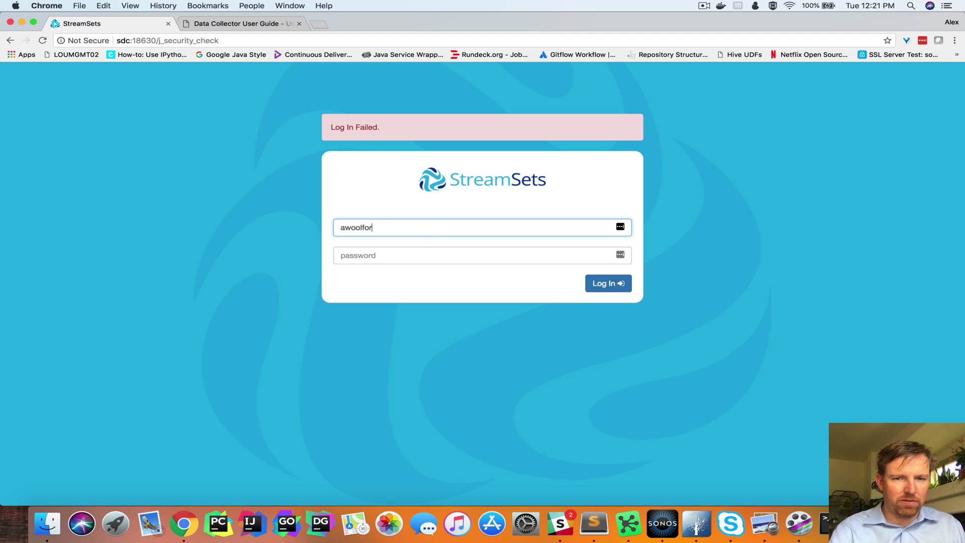
click(416, 252)
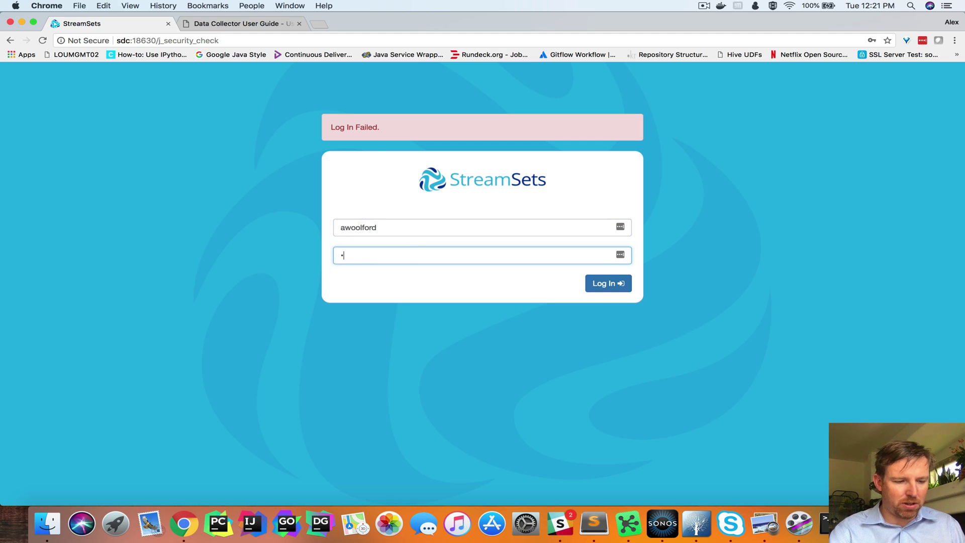
key(Return)
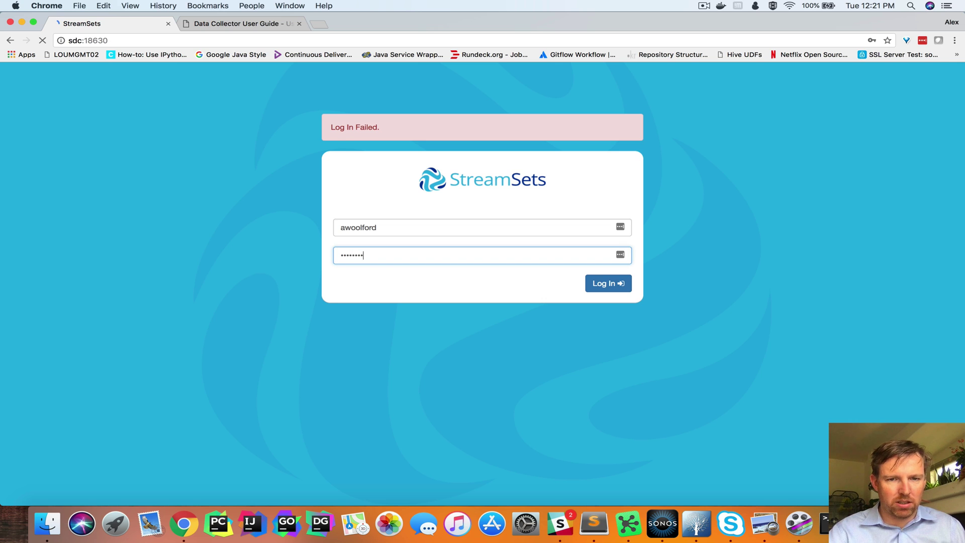